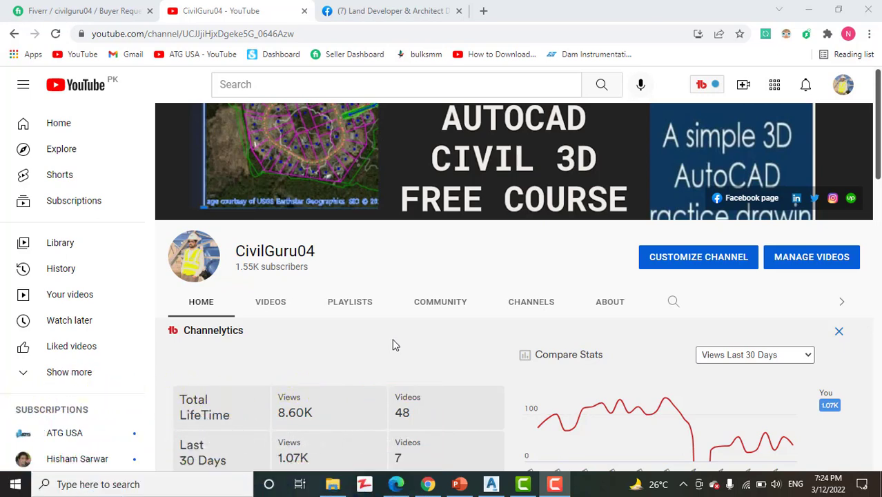
Scroll through the Land Developer & Architect Designer Facebook page, then minimize Chrome.
click(370, 14)
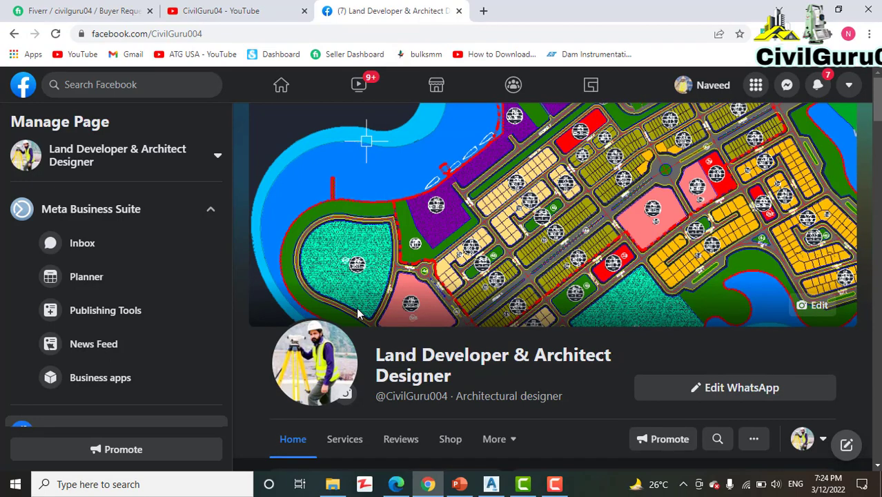
scroll(250, 384, down, 3)
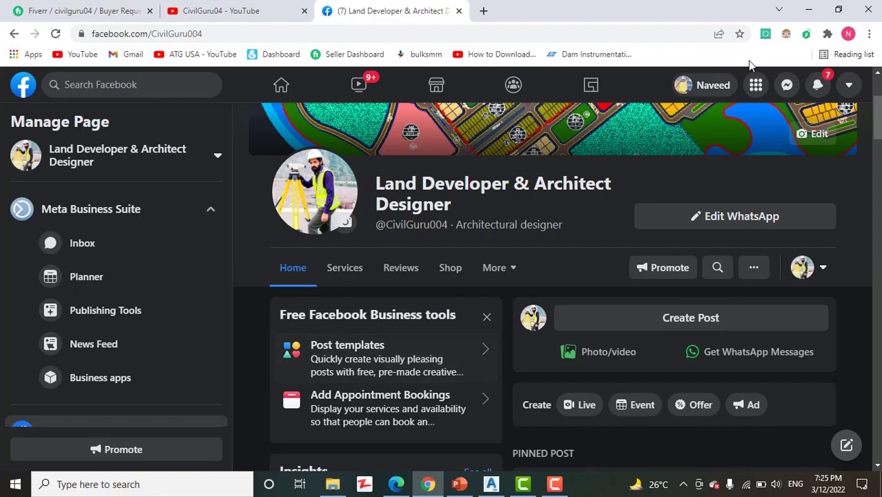
click(808, 10)
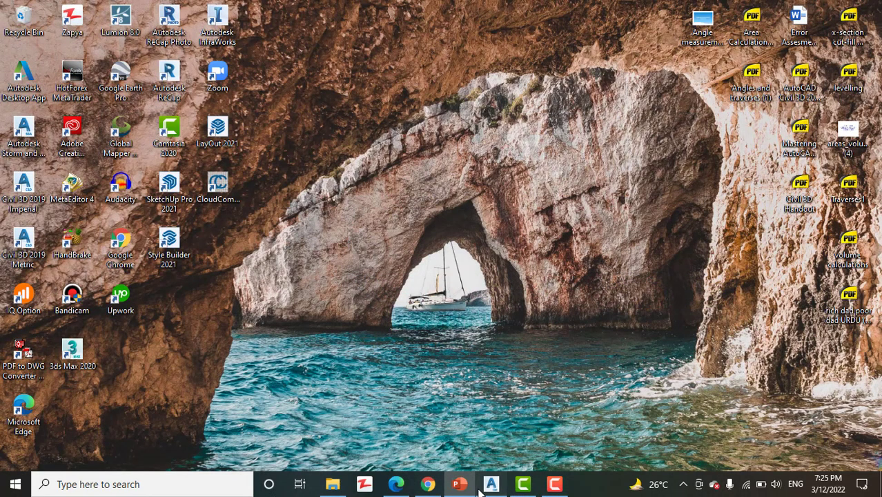
Restore the Civil 3D window showing Alignment Label Sets.dwg from the taskbar.
click(490, 484)
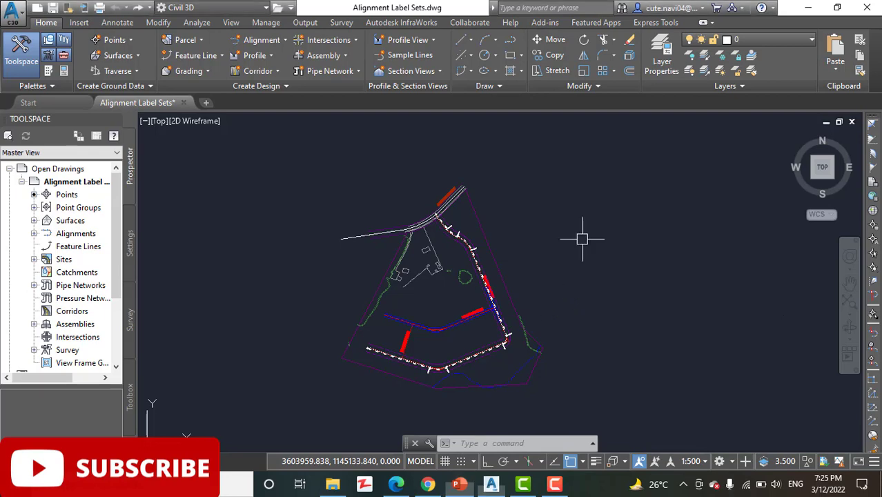
Zoom and pan along Jordan Court's station labels from 0+50 to 0+180.
scroll(512, 292, up, 5)
middle_drag(351, 242, 414, 237)
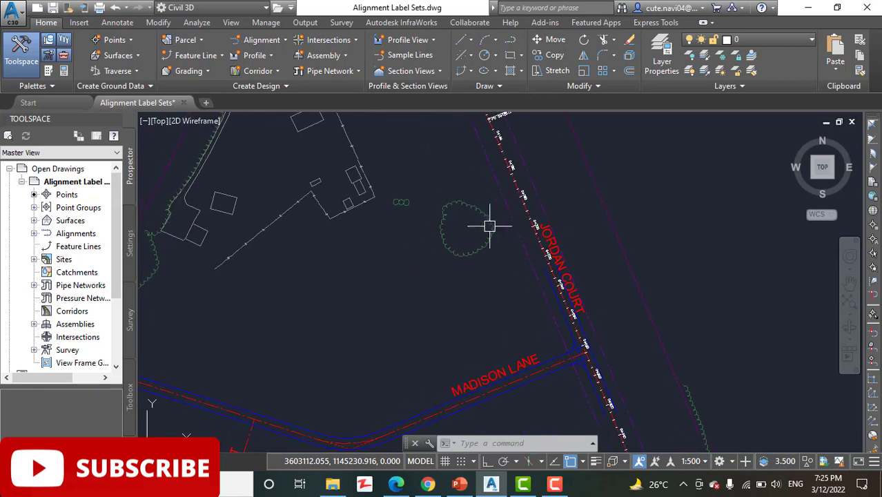
scroll(519, 252, up, 4)
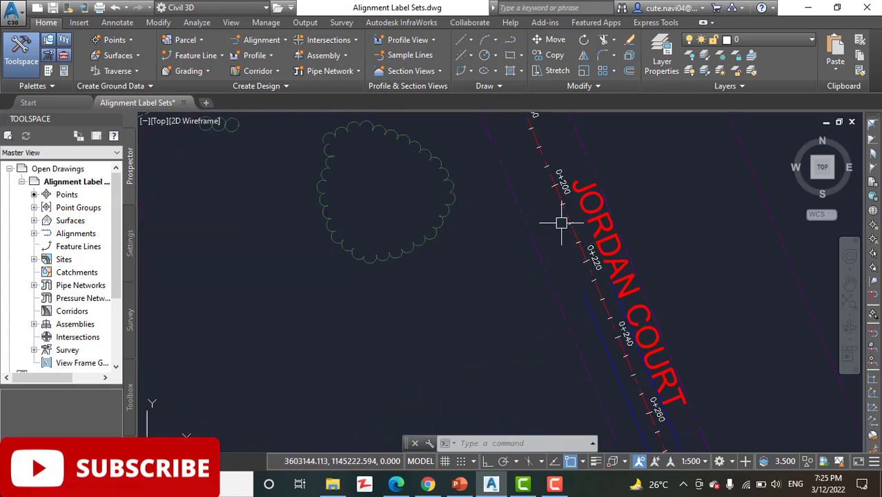
mouse_move(561, 222)
scroll(561, 222, up, 2)
scroll(560, 222, up, 2)
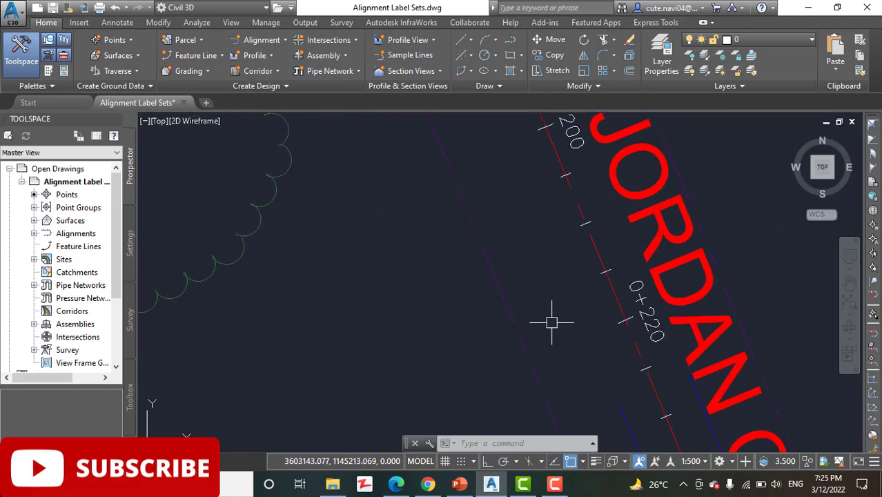
mouse_move(565, 332)
scroll(565, 332, down, 2)
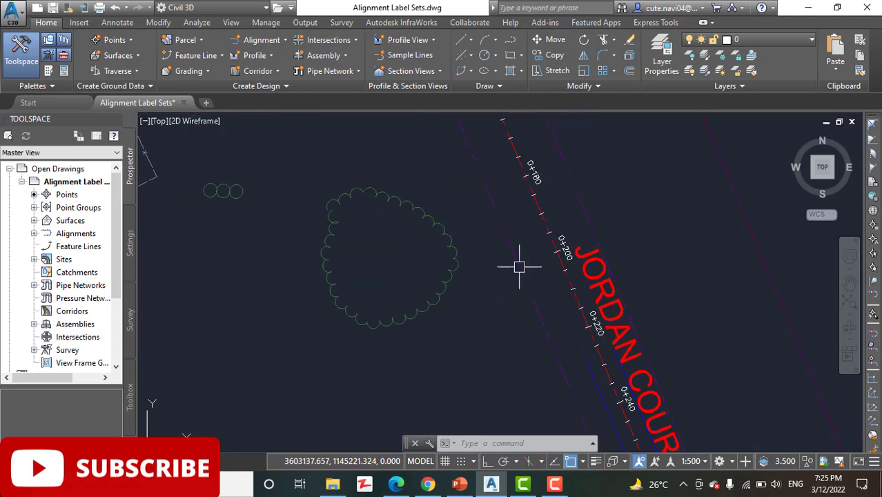
middle_drag(521, 261, 631, 452)
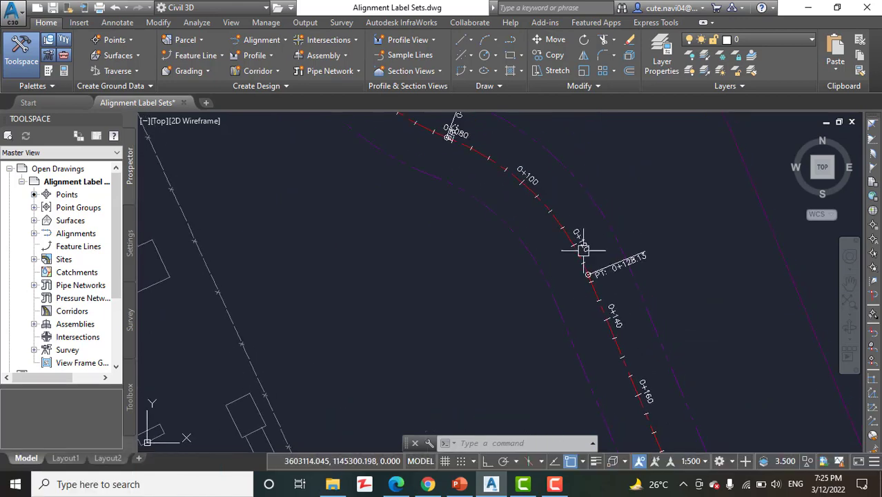
mouse_move(469, 180)
middle_down()
mouse_move(515, 232)
mouse_move(518, 264)
middle_up()
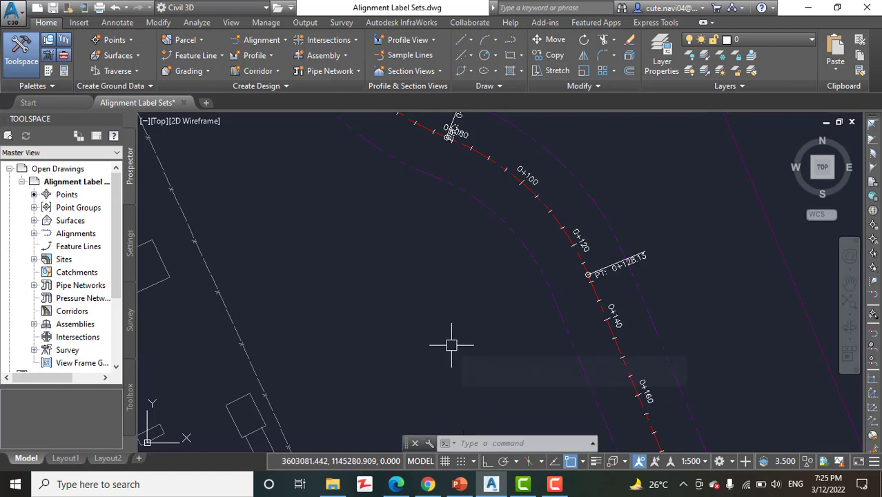
mouse_move(451, 345)
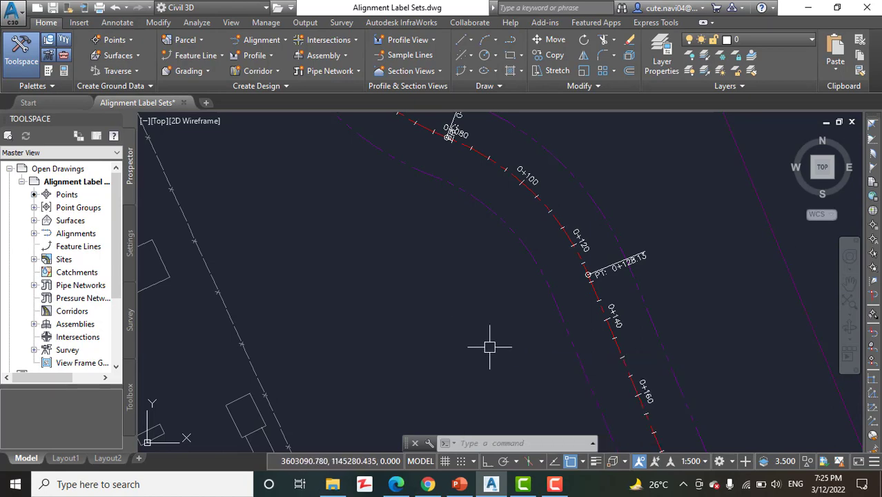
Frame Jordan Court stations 0+220 to 0+260 beside the Madison Lane junction.
scroll(500, 285, down, 5)
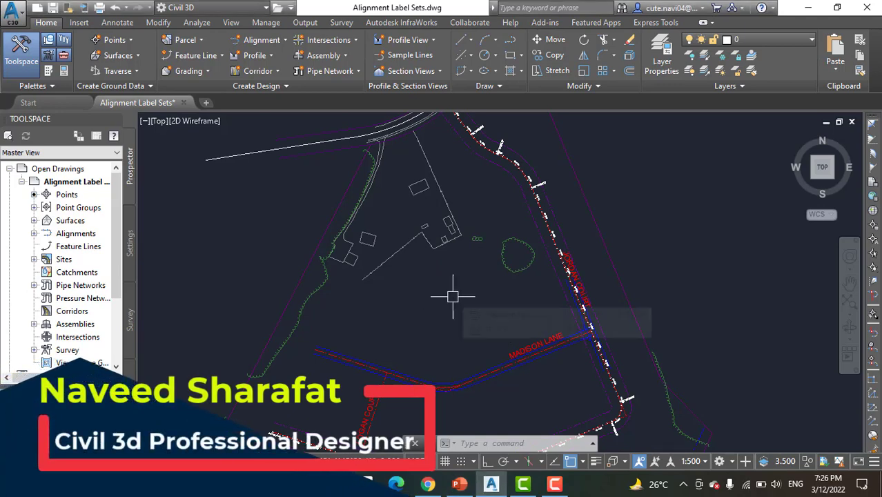
middle_drag(447, 299, 436, 240)
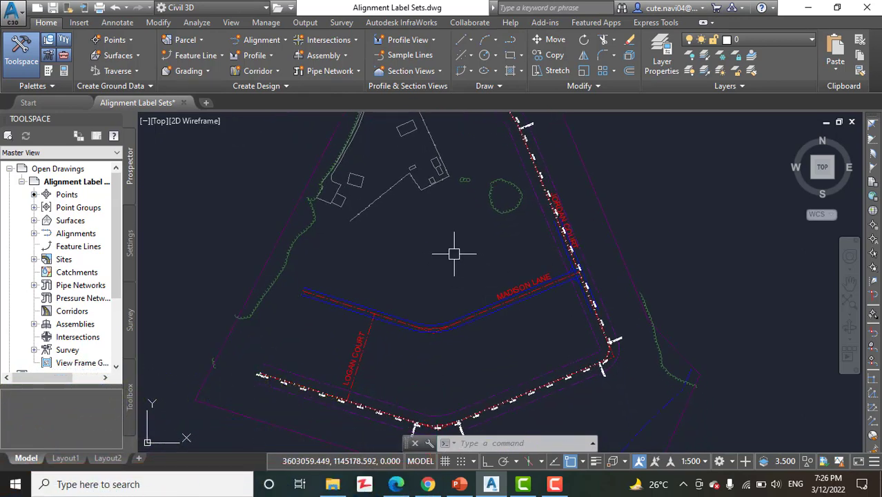
middle_drag(455, 250, 469, 247)
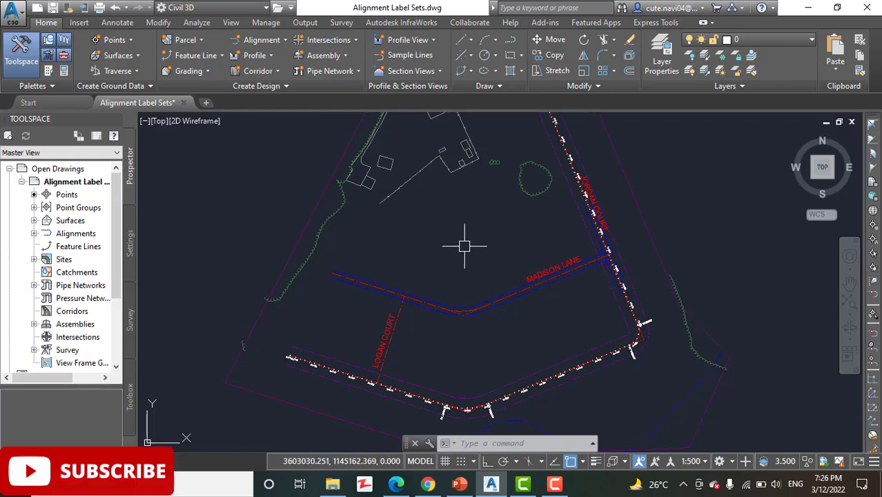
mouse_move(479, 236)
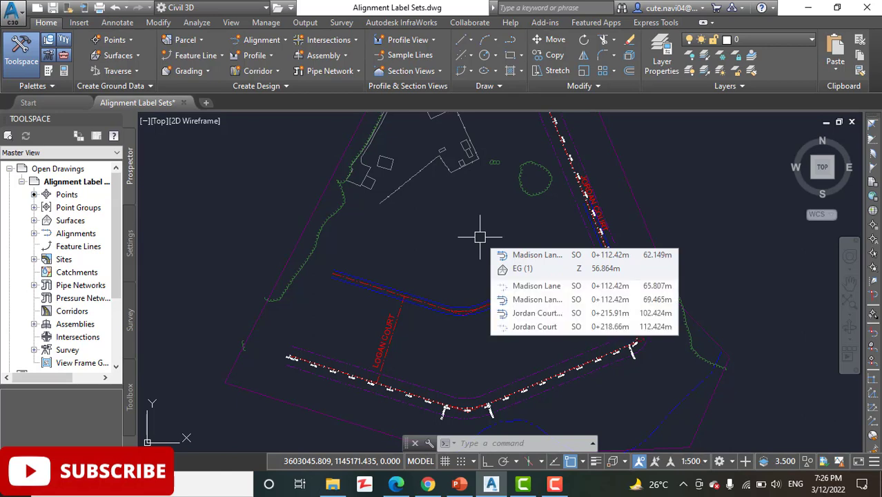
mouse_move(479, 261)
middle_down()
mouse_move(472, 235)
mouse_move(483, 275)
middle_up()
scroll(448, 268, down, 2)
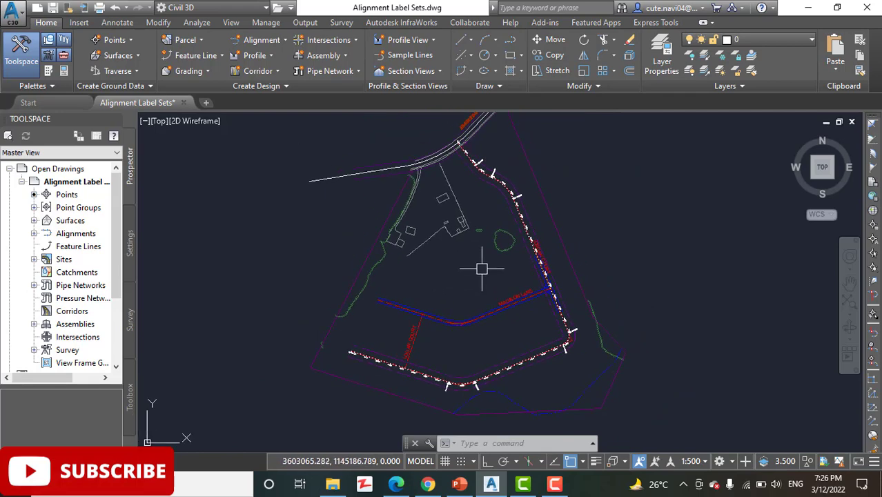
scroll(467, 284, up, 2)
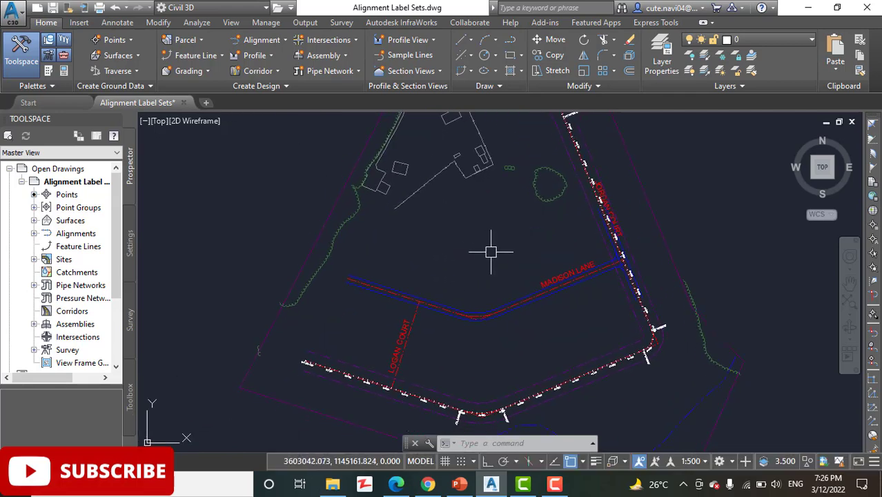
mouse_move(490, 252)
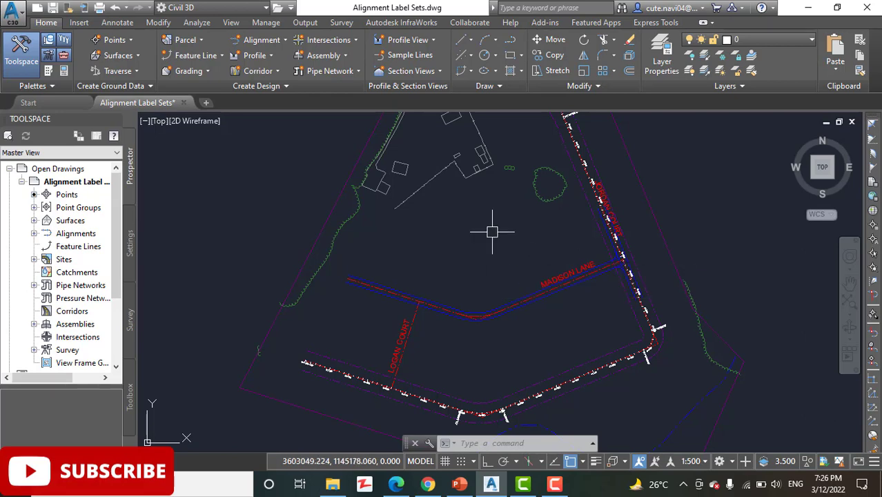
middle_drag(490, 233, 503, 278)
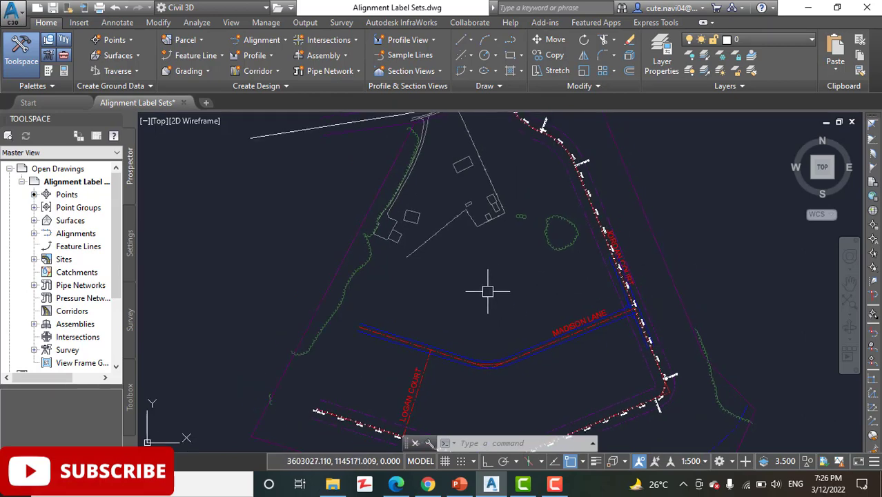
mouse_move(508, 309)
middle_down()
mouse_move(512, 260)
mouse_move(525, 254)
middle_up()
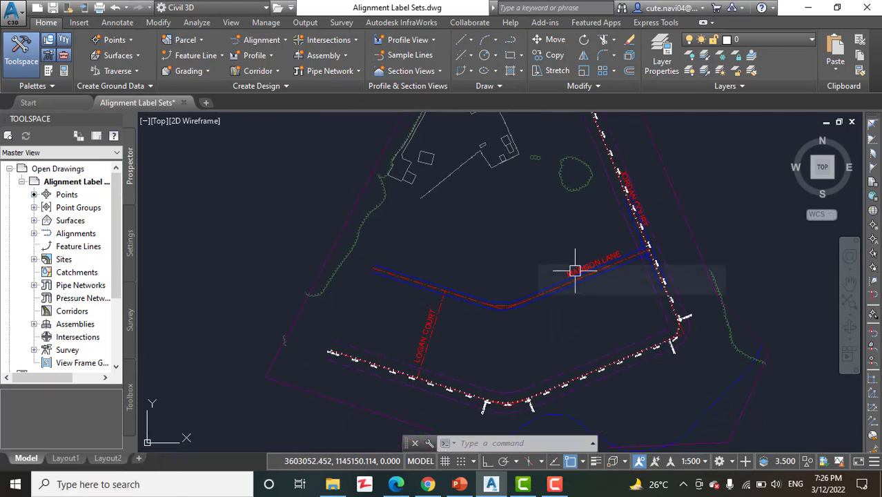
scroll(621, 262, up, 5)
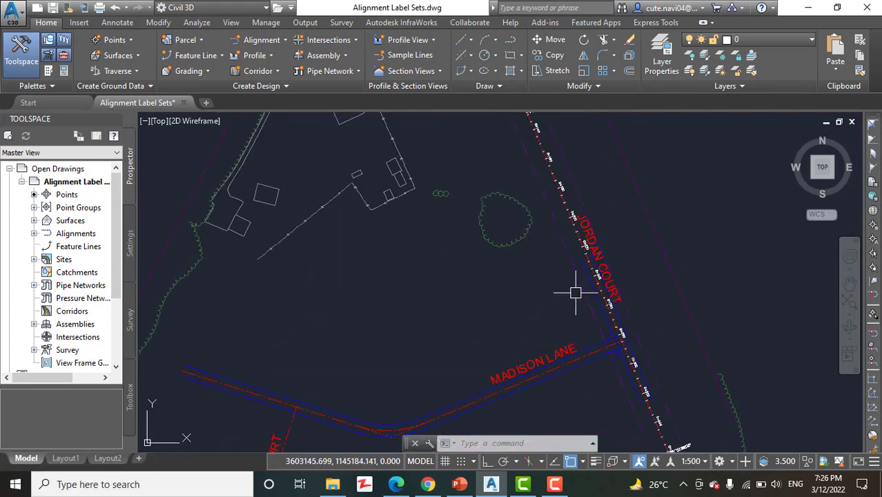
scroll(593, 265, up, 2)
Select the Jordan Court alignment and open Add/Edit Station Labels from Add Labels.
click(581, 262)
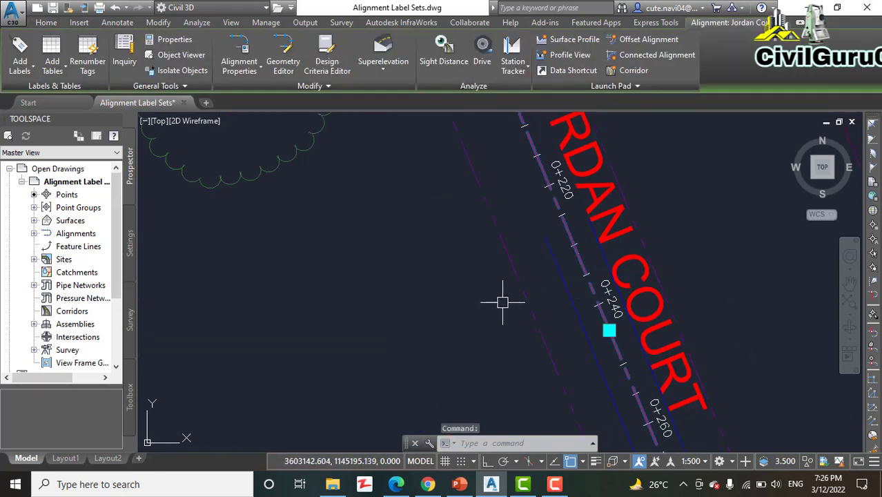
click(19, 67)
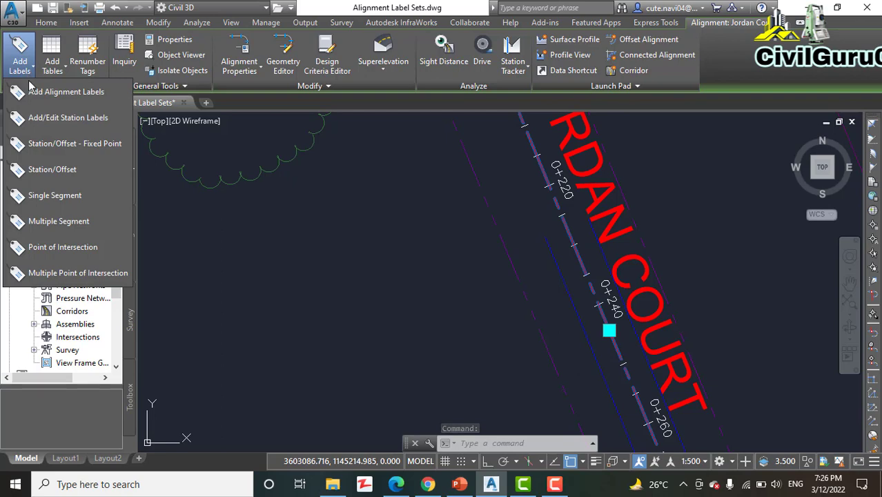
click(67, 119)
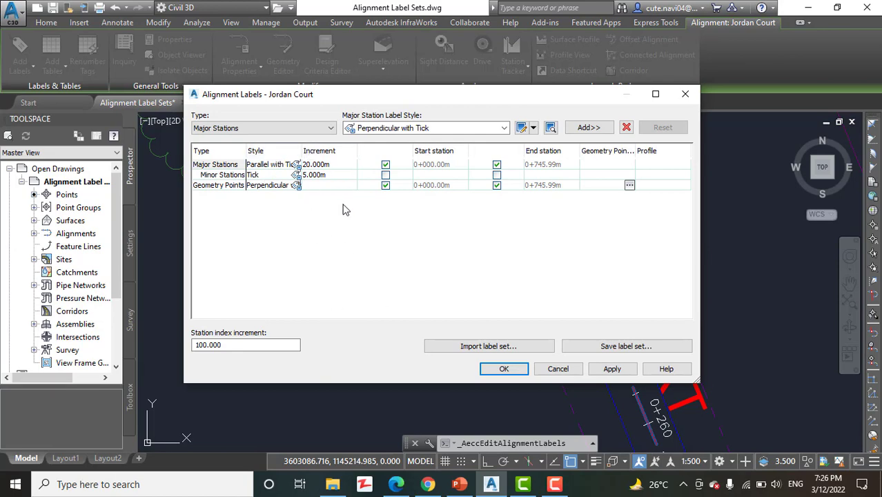
Save Jordan Court's labels as the label set 'M20 stations & M5 ticks& geometry points'.
click(629, 350)
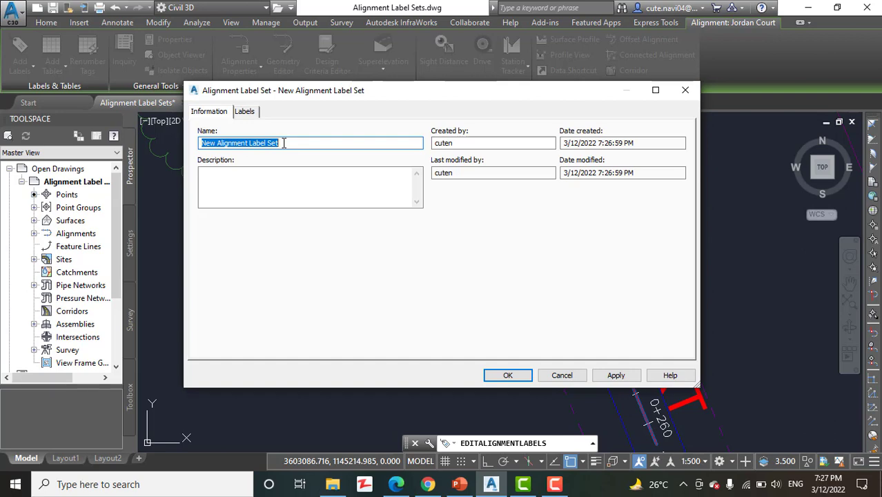
text(M)
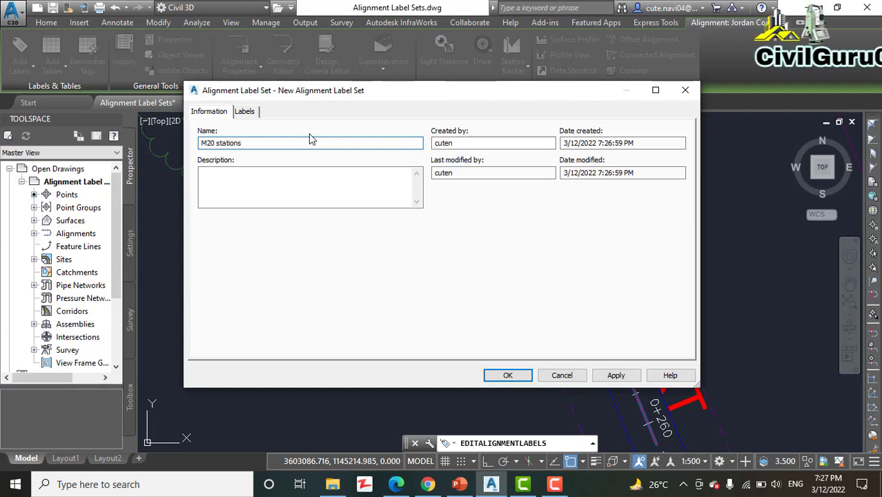
text(20 stations & M5 ticks& ge)
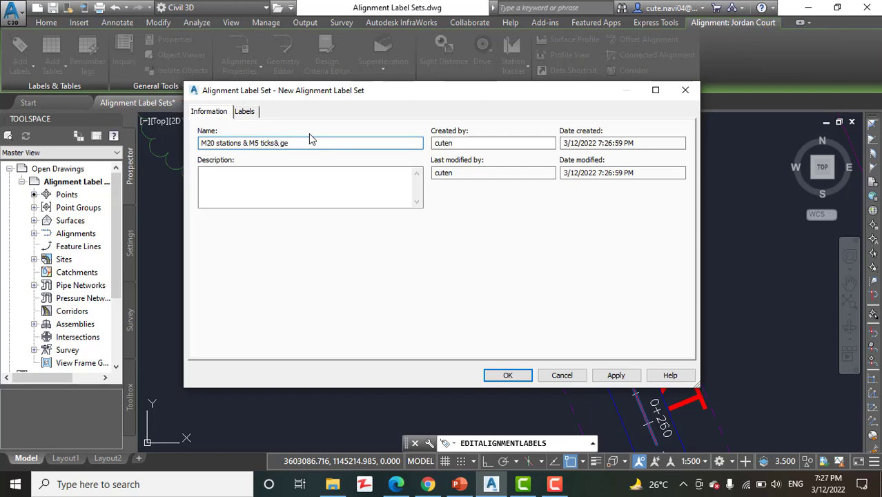
text(ometry points)
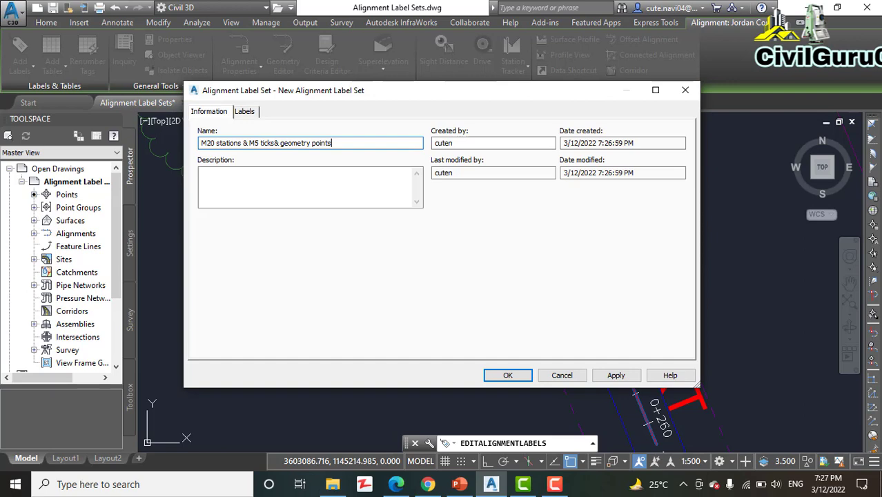
key(alt+Tab)
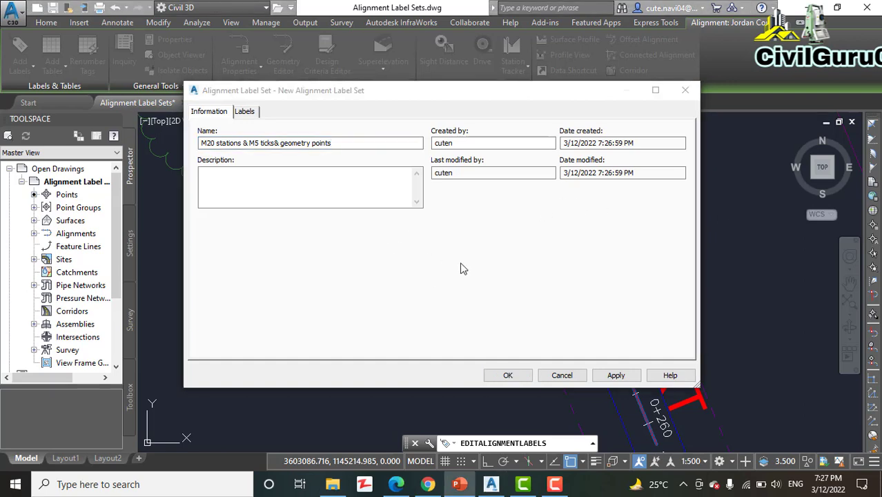
click(507, 375)
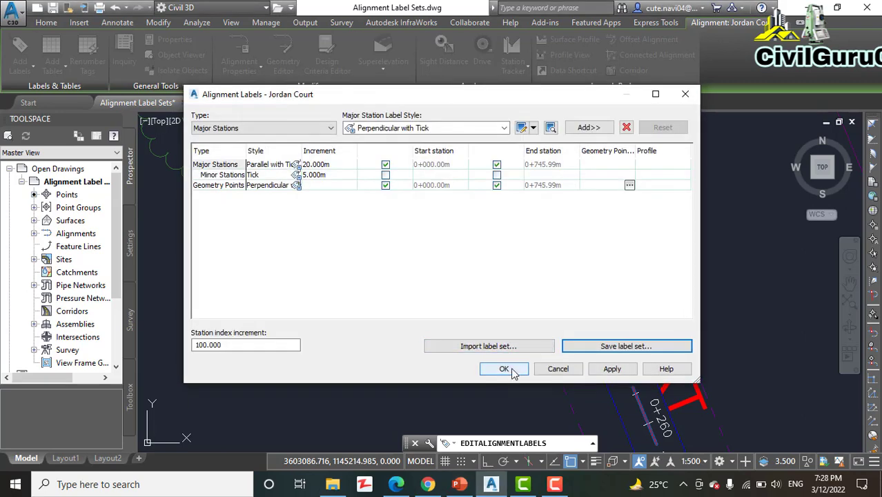
Close Alignment Labels with OK, pan along Jordan Court and clear the selection.
click(504, 369)
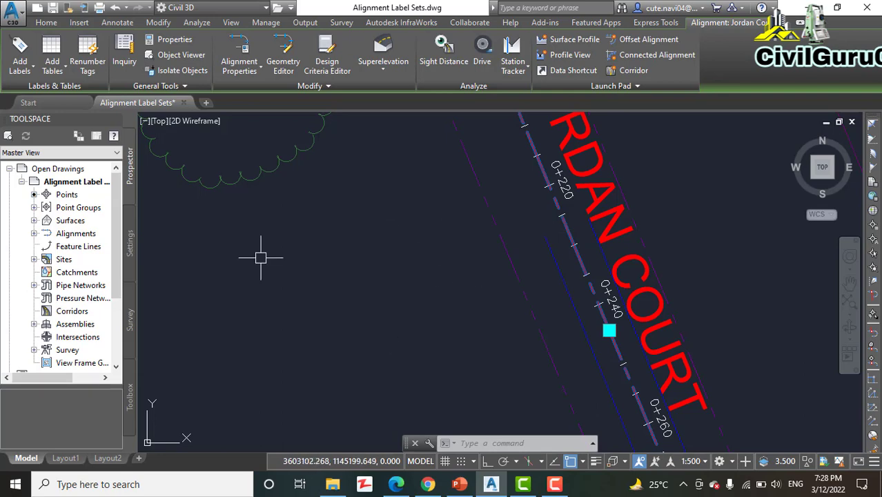
middle_drag(372, 297, 423, 196)
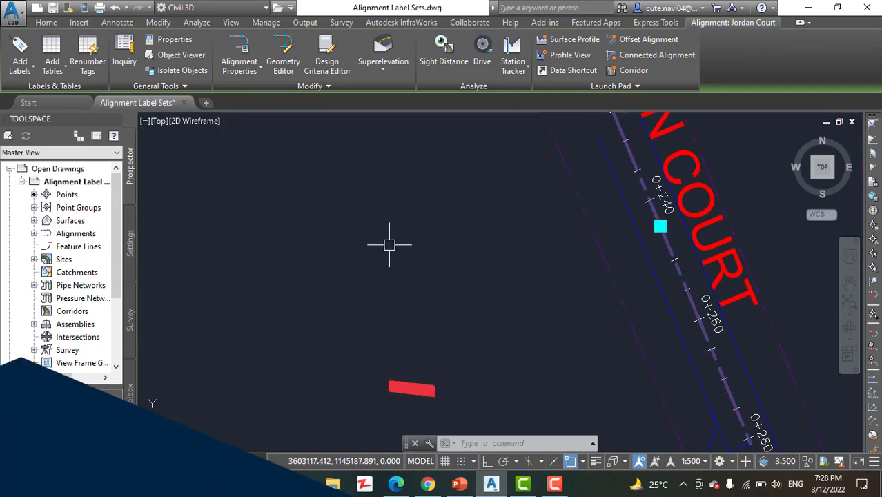
scroll(421, 233, down, 2)
middle_drag(409, 289, 451, 339)
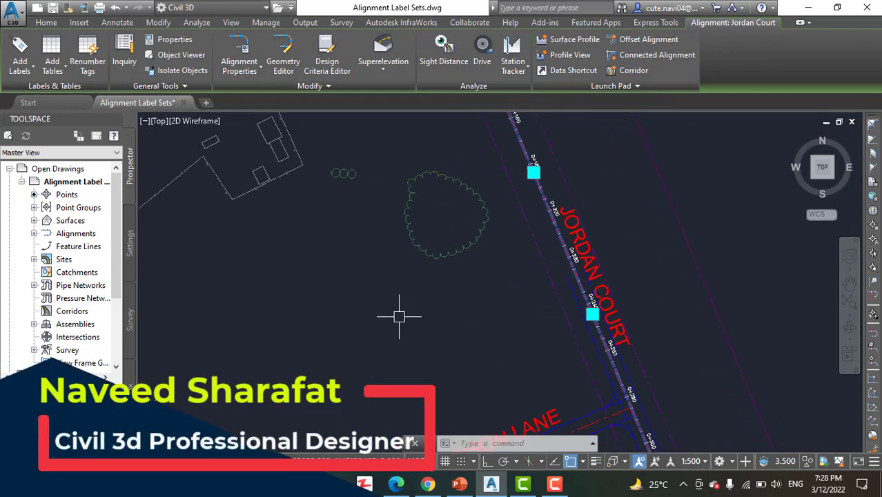
middle_drag(399, 316, 446, 341)
key(Escape)
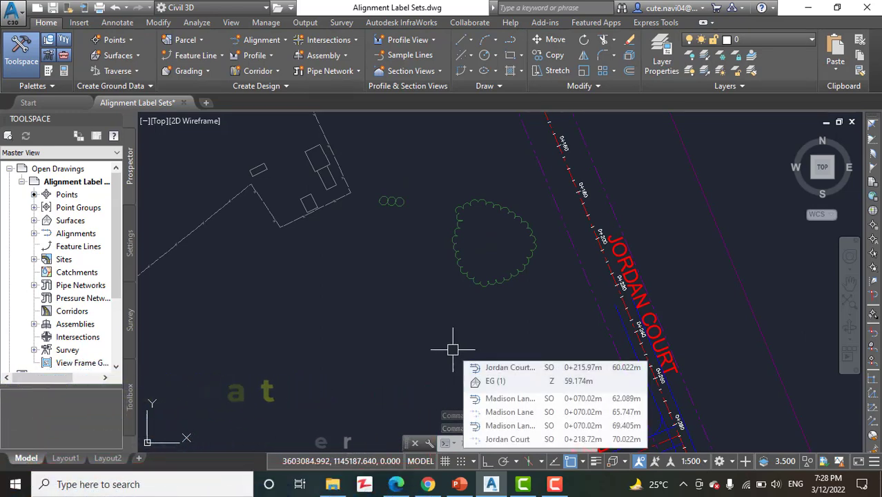
Pan and zoom to bring Madison Lane into view.
mouse_move(445, 357)
middle_down()
mouse_move(439, 299)
mouse_move(487, 206)
middle_up()
scroll(408, 276, down, 3)
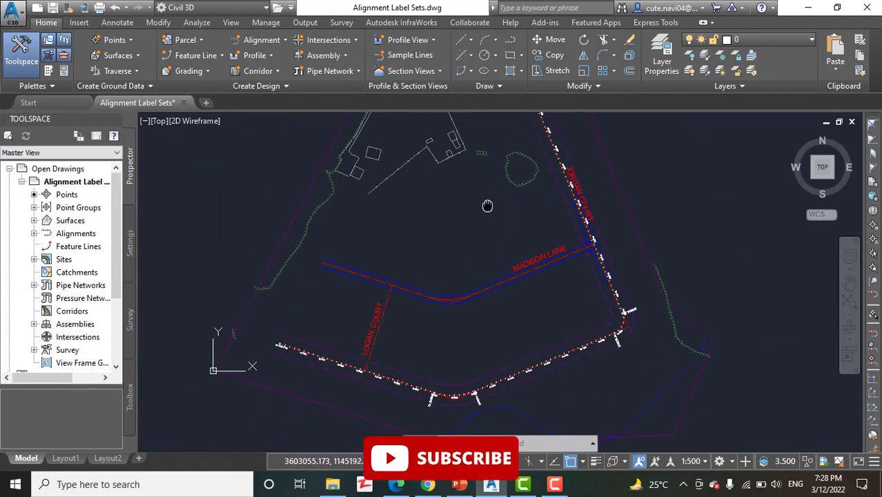
scroll(466, 238, up, 3)
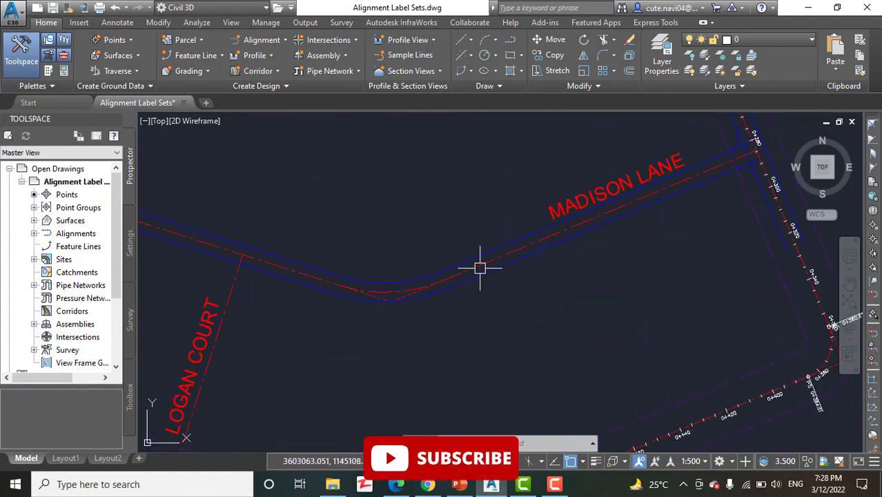
scroll(482, 262, up, 3)
Select Madison Lane and open its Add/Edit Station Labels dialog.
click(482, 253)
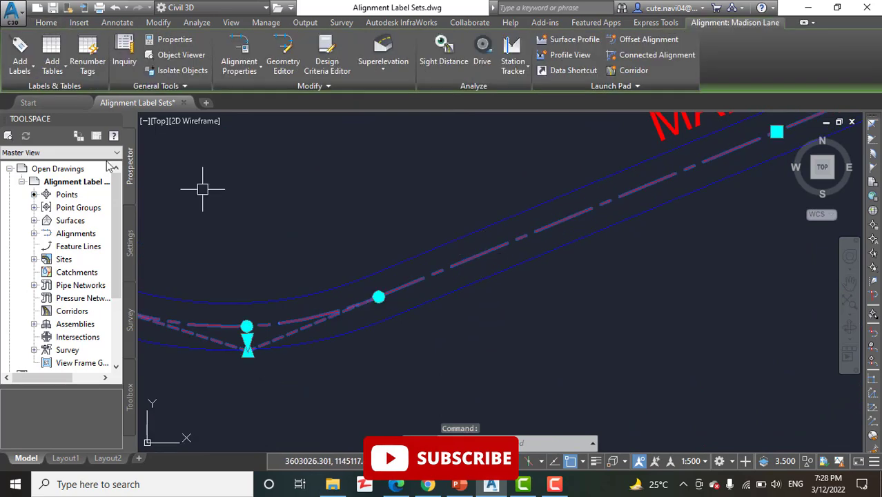
click(20, 64)
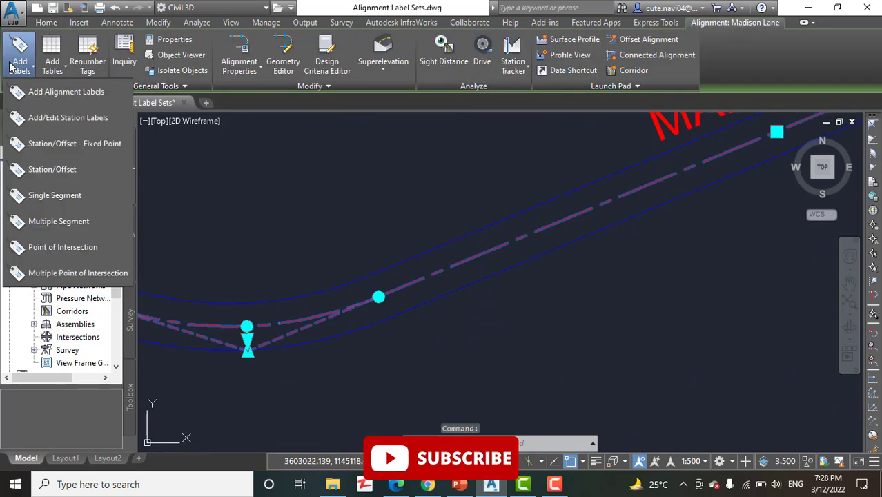
click(53, 121)
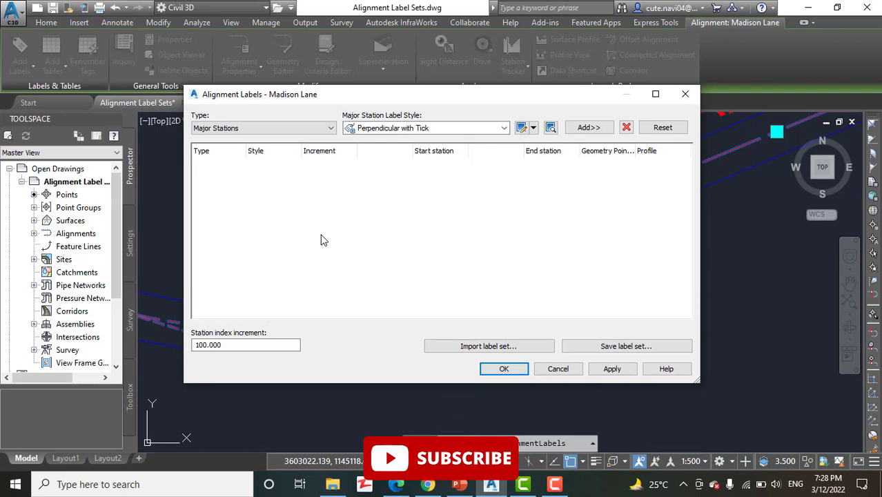
Import the 'M20 stations & M5 ticks& geometry points' label set.
click(496, 352)
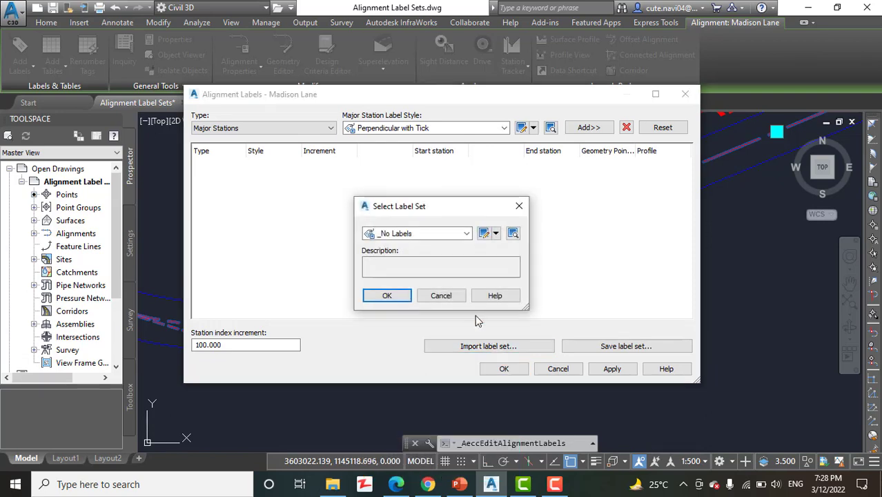
click(467, 234)
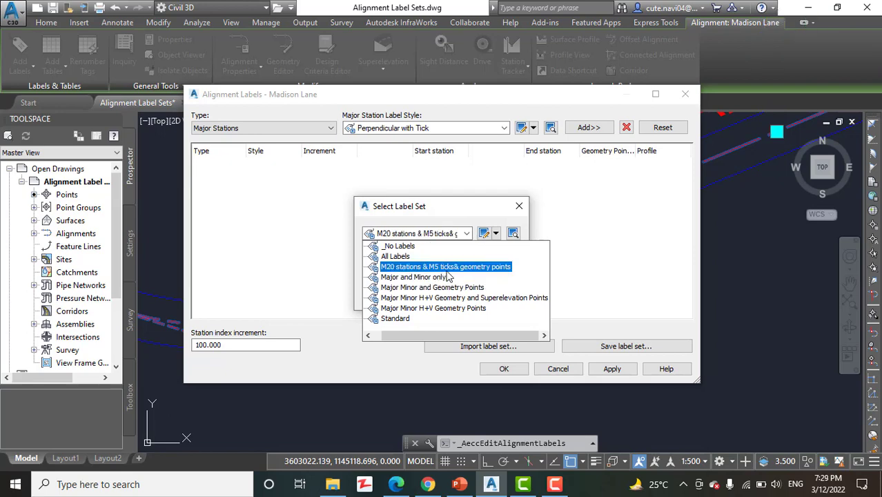
click(446, 269)
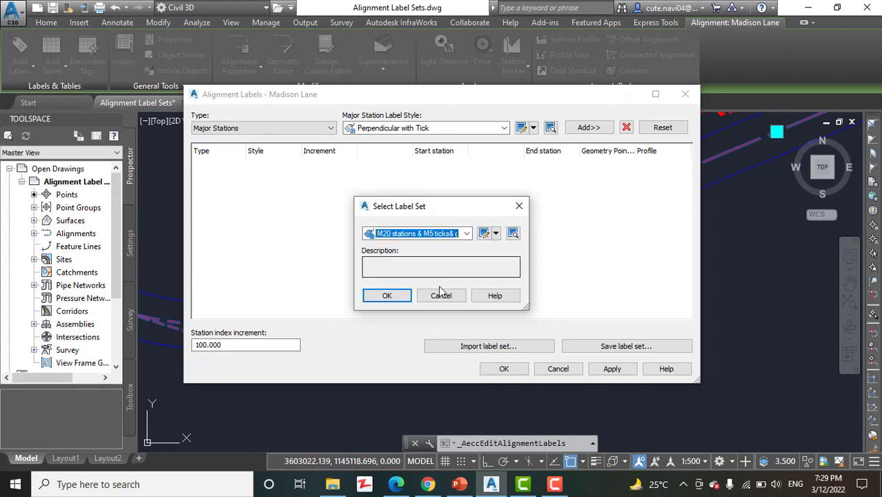
click(403, 303)
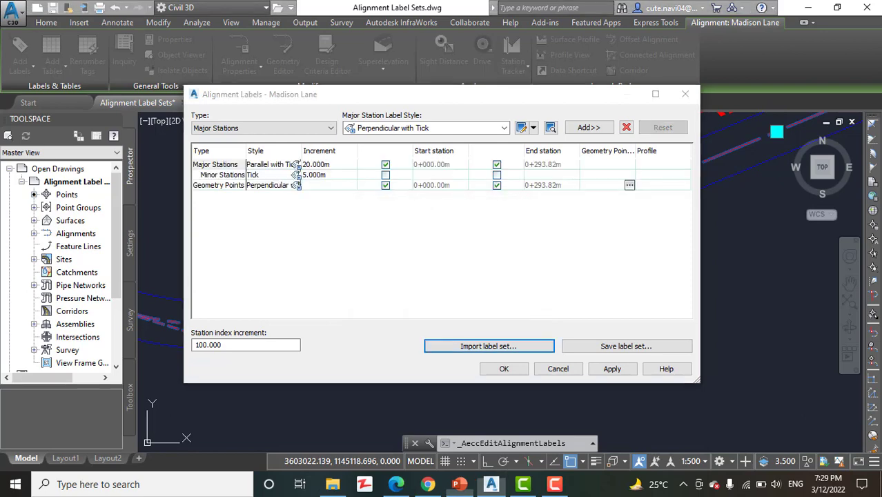
Apply the imported labels to Madison Lane and clear the selection.
click(511, 369)
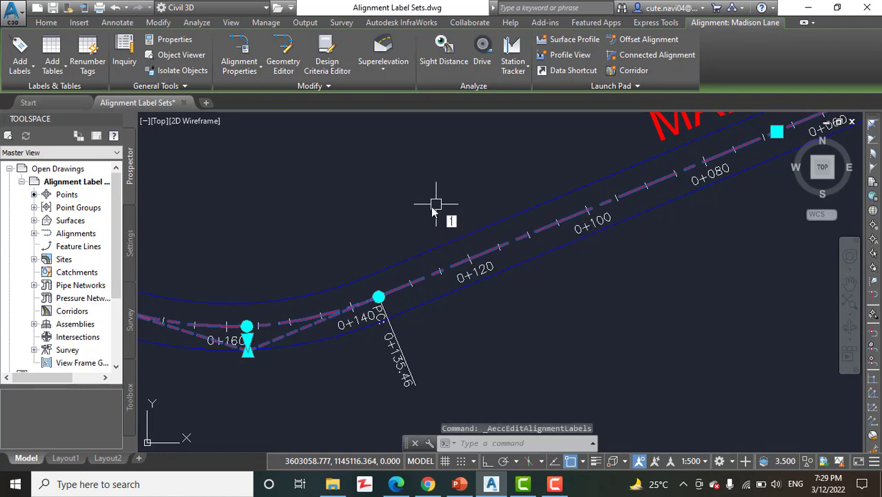
key(Escape)
scroll(588, 314, down, 2)
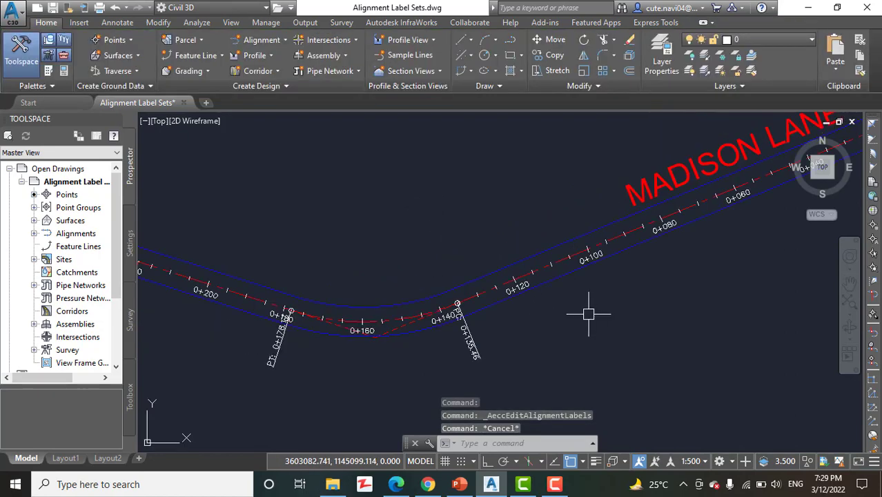
middle_drag(567, 335, 531, 257)
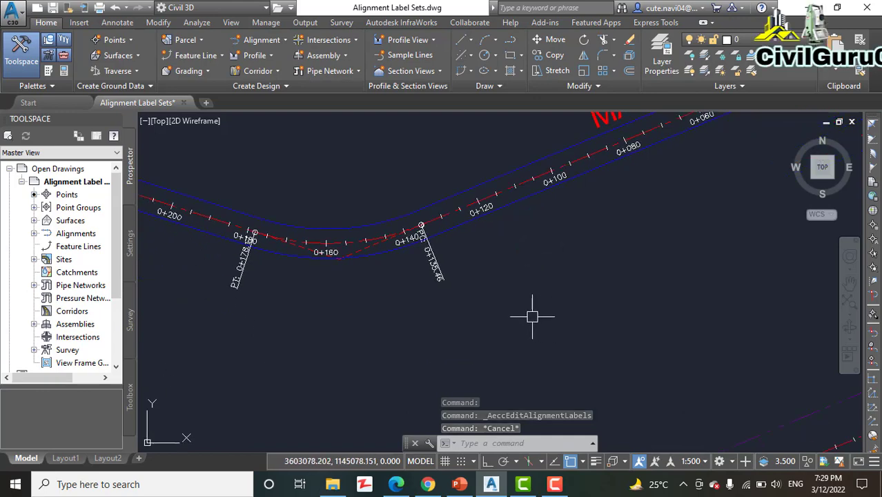
scroll(491, 299, down, 4)
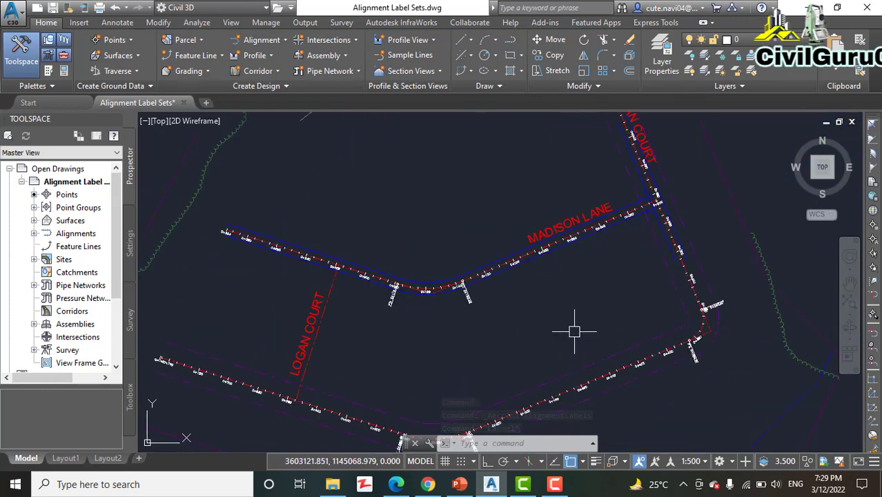
scroll(459, 323, up, 2)
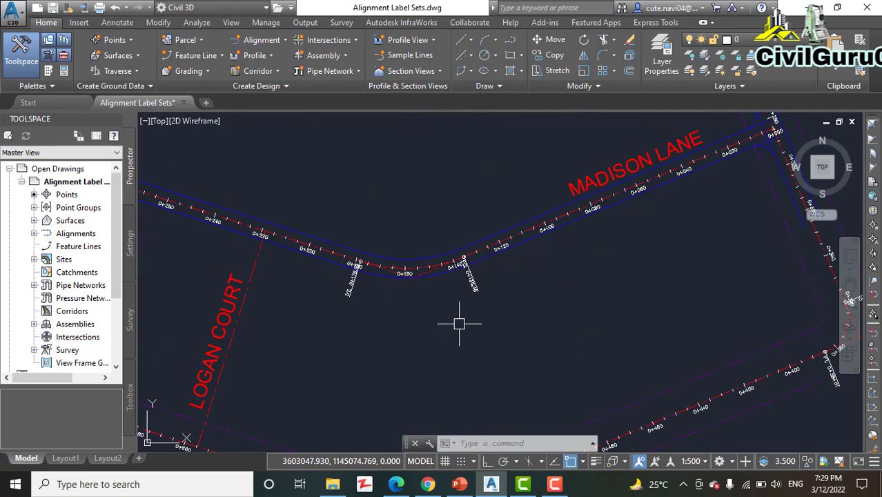
Pan and zoom along Madison Lane to check its 20 m stations and 5 m ticks.
mouse_move(459, 322)
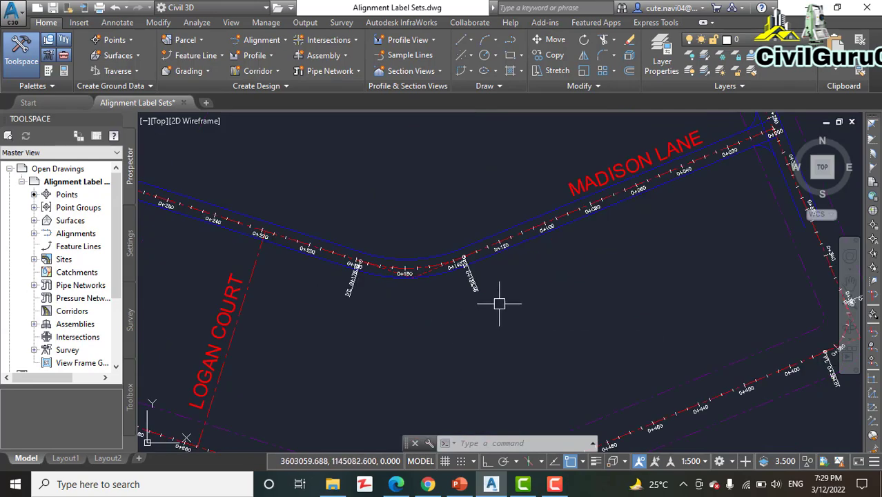
mouse_move(535, 300)
middle_down()
mouse_move(511, 385)
mouse_move(538, 394)
mouse_move(590, 354)
mouse_move(659, 353)
middle_up()
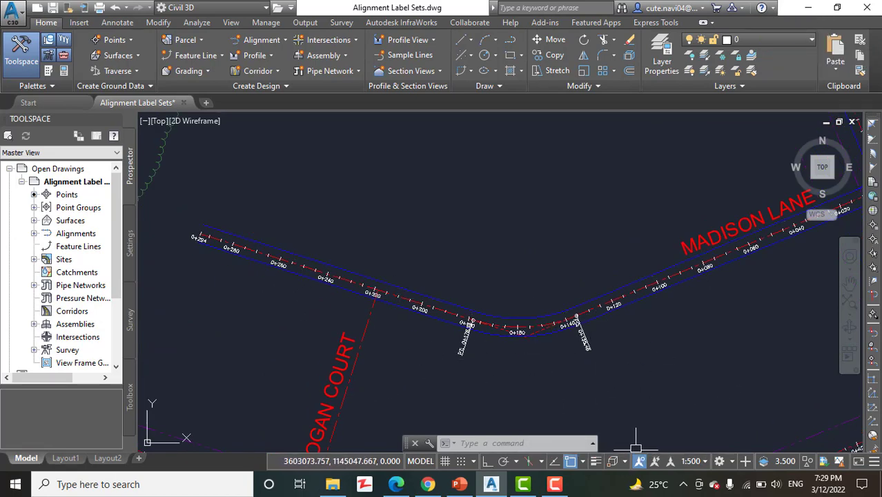
middle_drag(548, 336, 364, 340)
scroll(483, 290, down, 2)
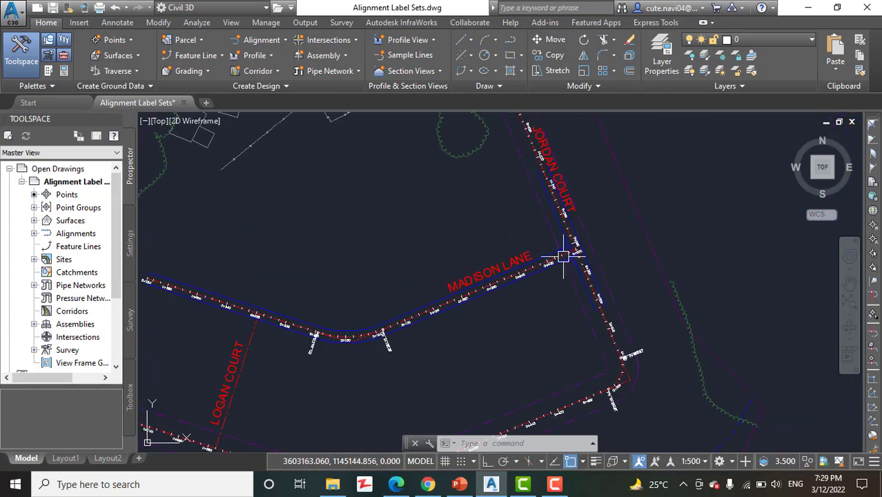
scroll(560, 276, up, 4)
mouse_move(545, 324)
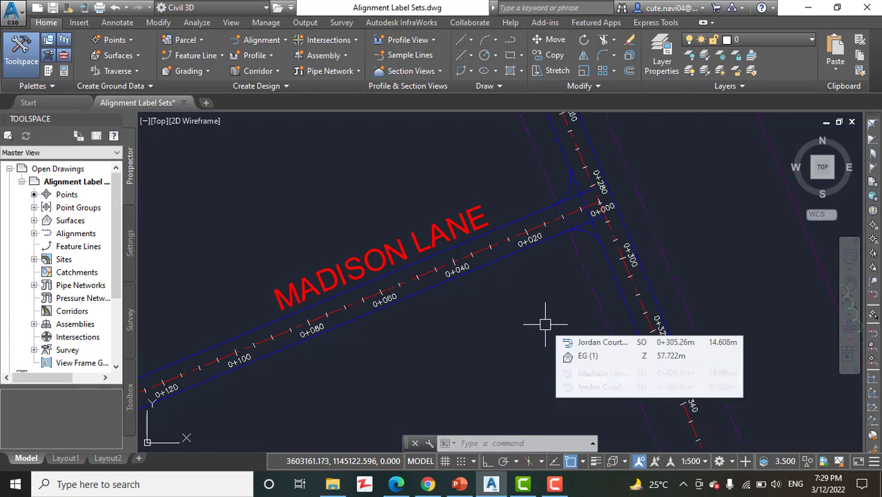
scroll(545, 331, down, 5)
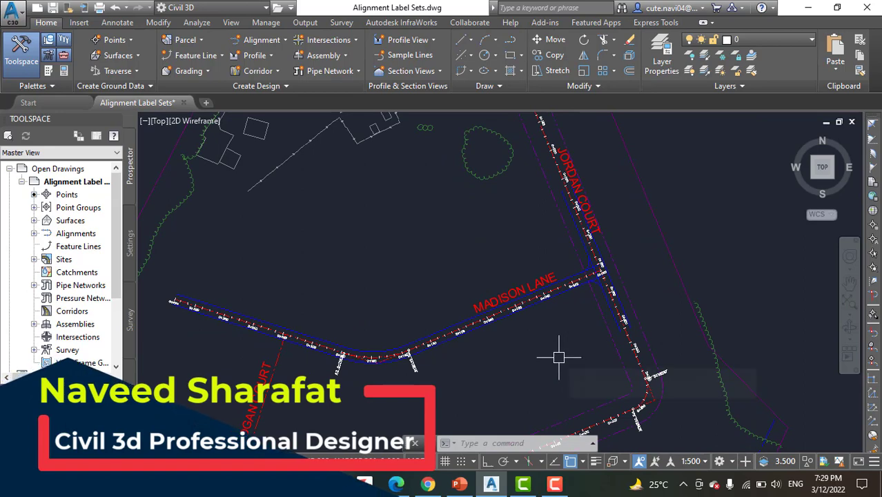
scroll(590, 335, down, 2)
scroll(572, 363, up, 3)
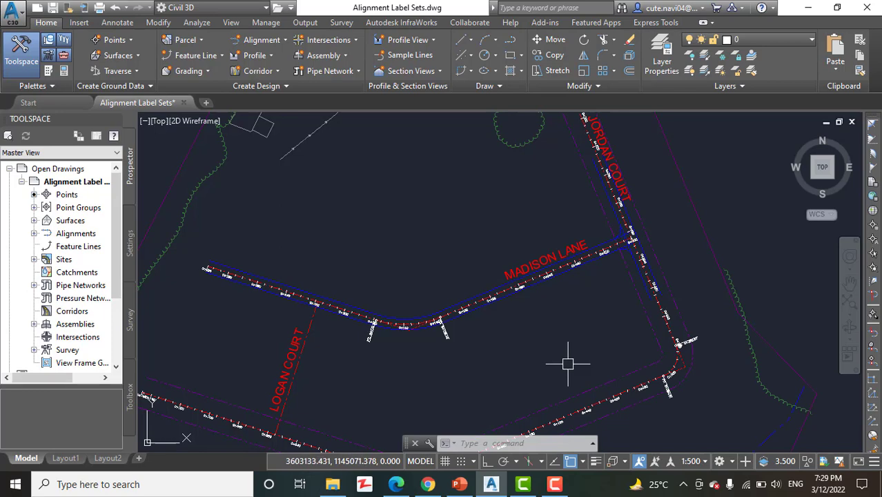
mouse_move(568, 364)
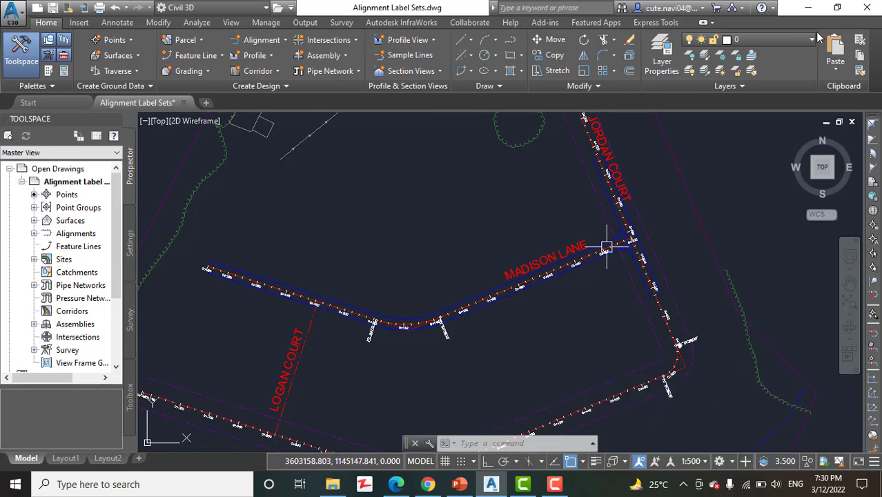
Minimize Civil 3D and bring up the CivilGuru04 YouTube channel in Chrome.
click(806, 7)
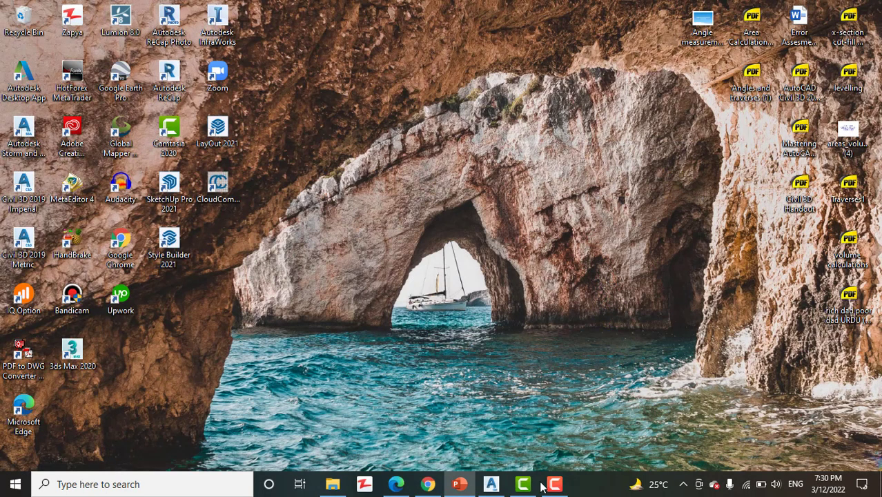
click(428, 484)
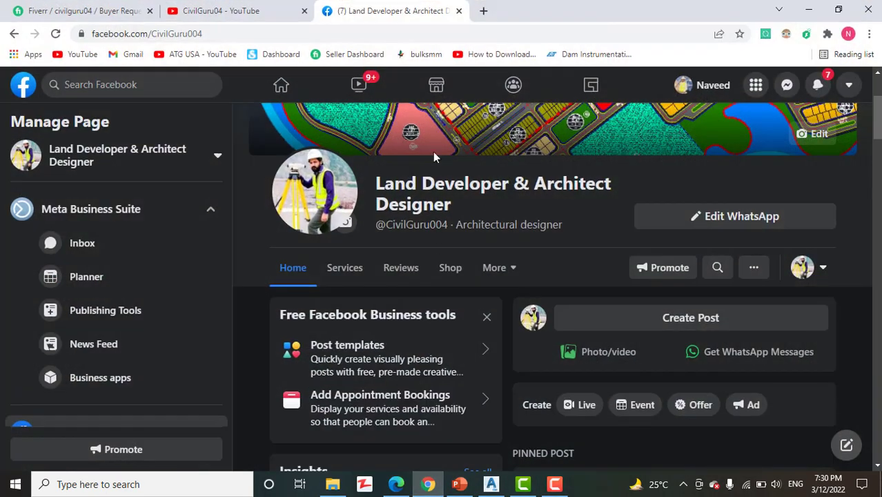
click(236, 10)
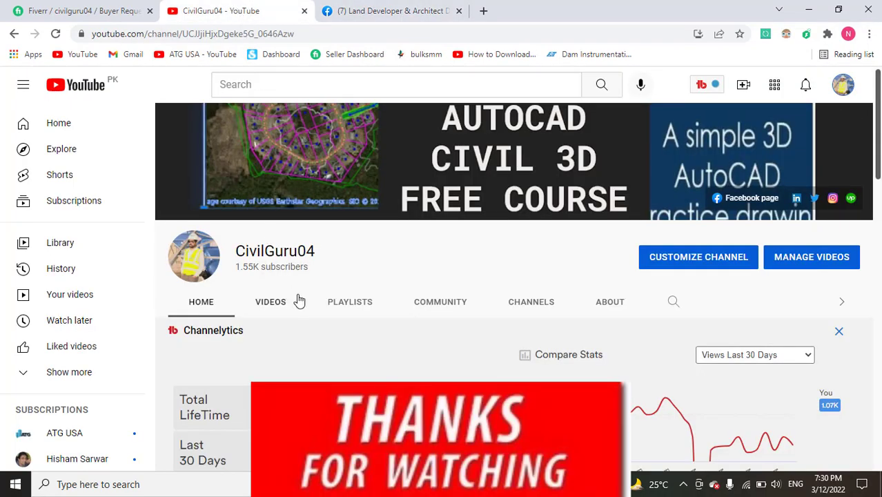